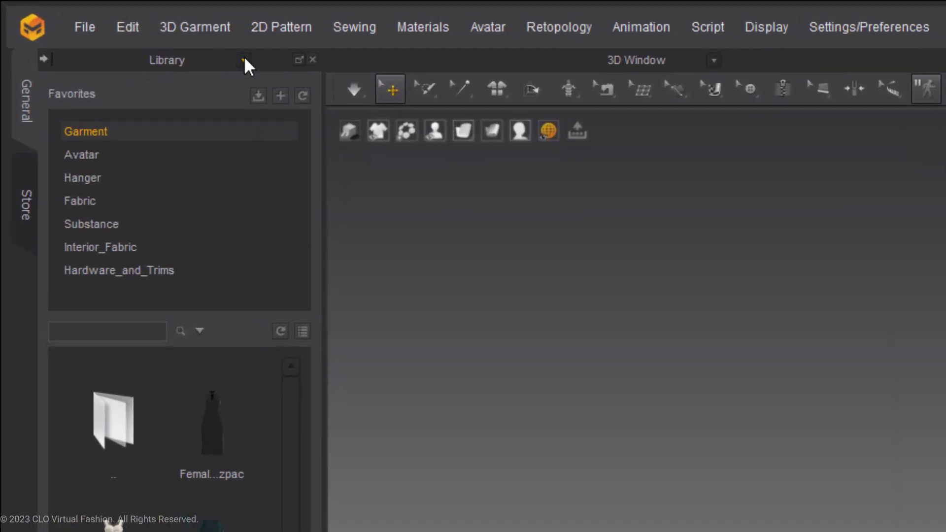
Step: Change both the Library panel and the 3D Window panel into Modular Configurator windows
{"action": "left_click", "coordinate": [244, 58]}
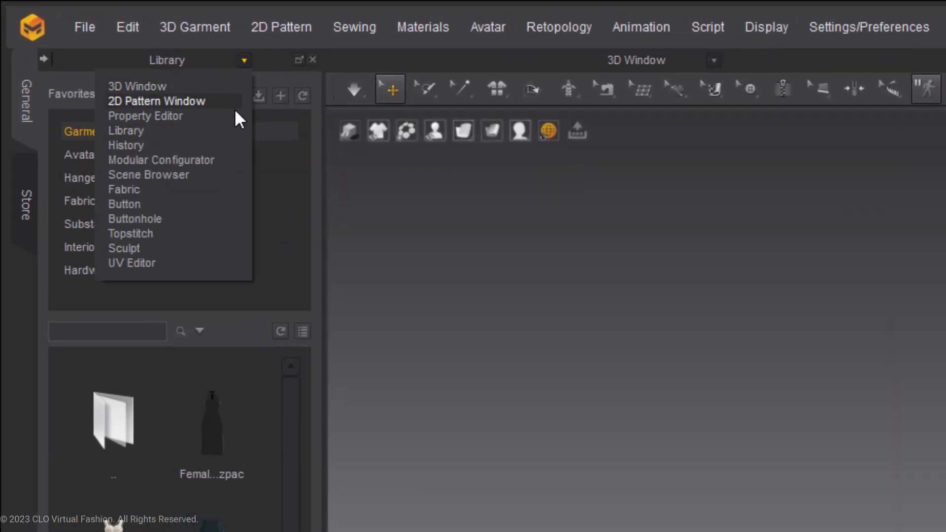
{"action": "left_click", "coordinate": [226, 155]}
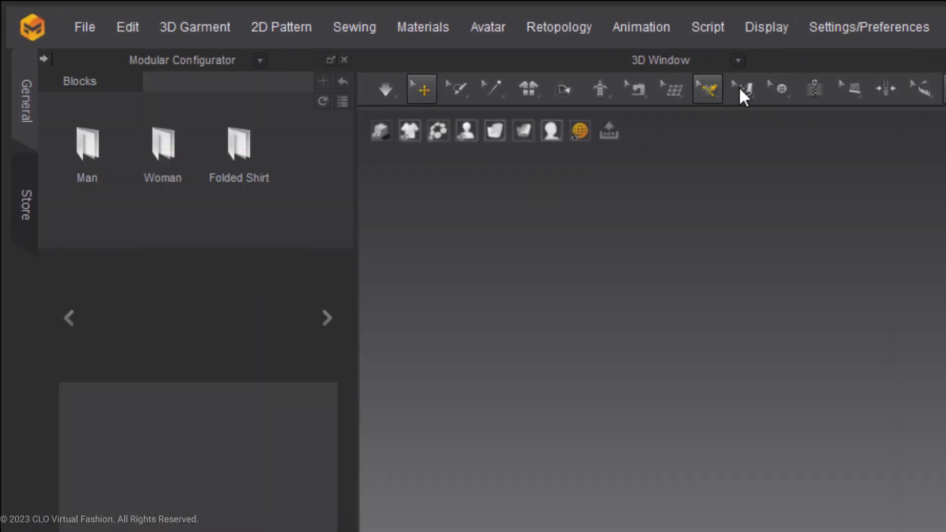
{"action": "left_click", "coordinate": [738, 60]}
{"action": "left_click", "coordinate": [720, 162]}
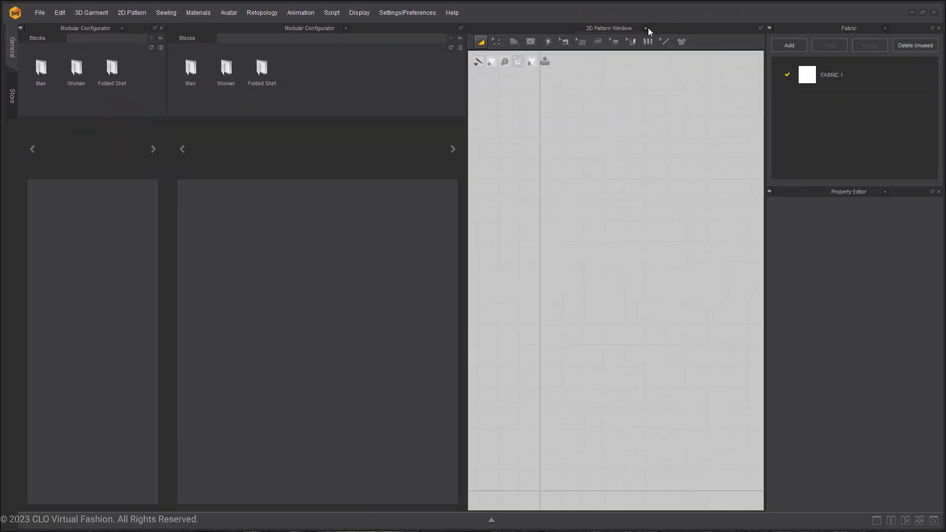
Step: Check the window choices of the 2D Pattern, Fabric and Property Editor panels, and widen the second Modular Configurator across the 2D Pattern Window
{"action": "left_click", "coordinate": [649, 27]}
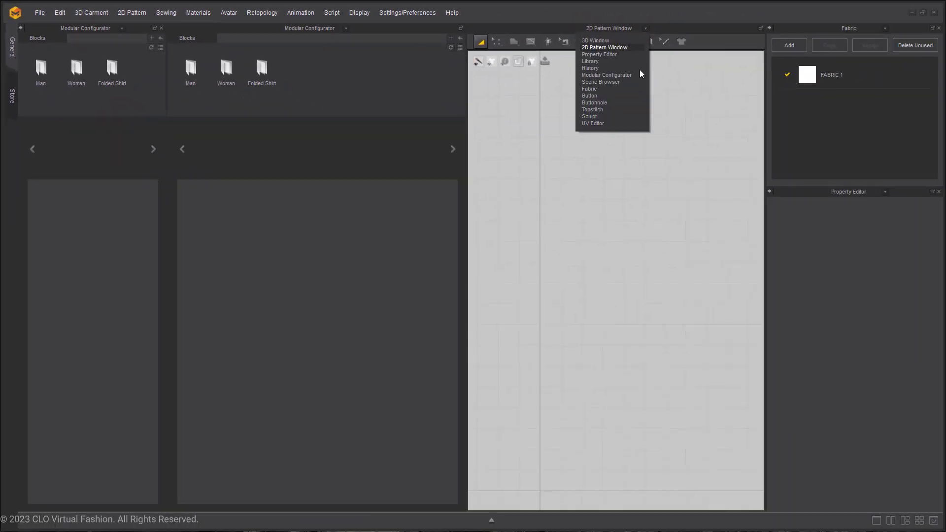
{"action": "left_click", "coordinate": [886, 29]}
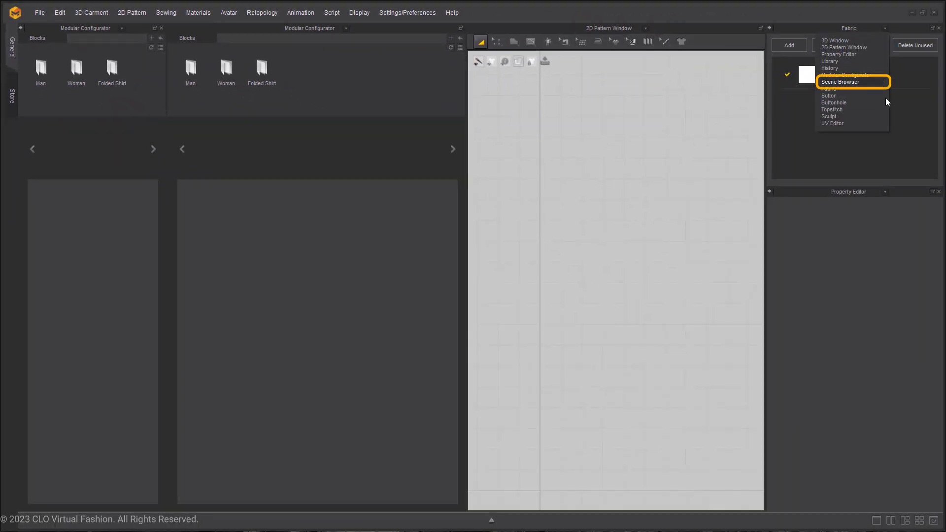
{"action": "left_click", "coordinate": [885, 191]}
{"action": "left_click", "coordinate": [465, 158]}
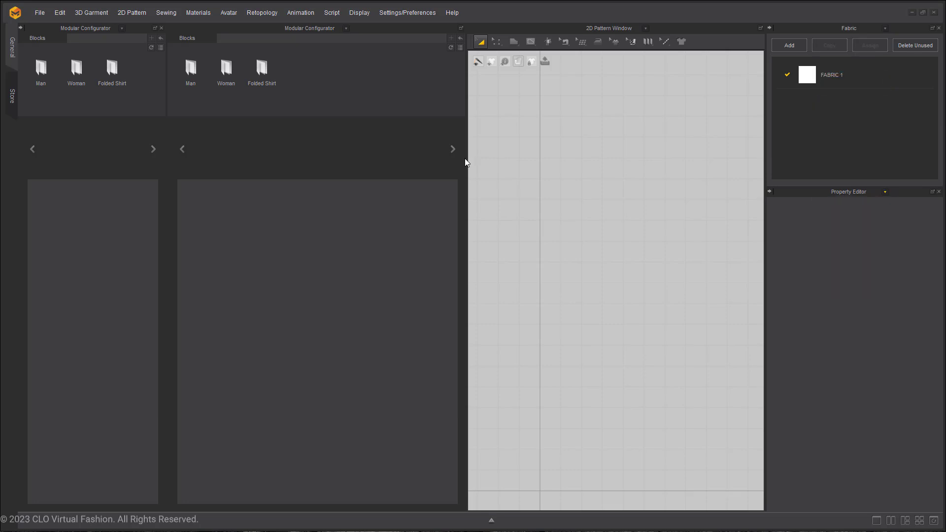
{"action": "left_click_drag", "start_coordinate": [466, 154], "coordinate": [779, 157]}
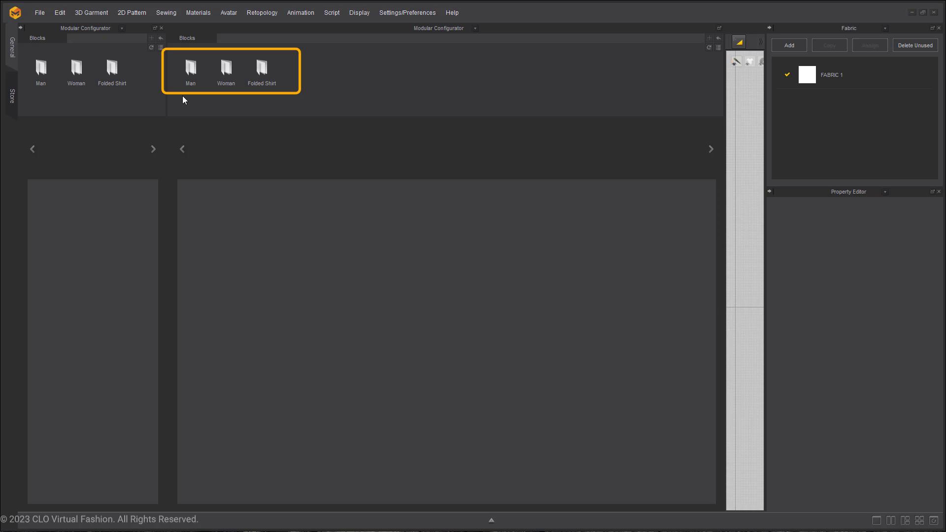
Step: Browse the Woman Shirts blocks in the wide Modular Configurator and examine the Basic shirt's modular parts
{"action": "double_click", "coordinate": [227, 82]}
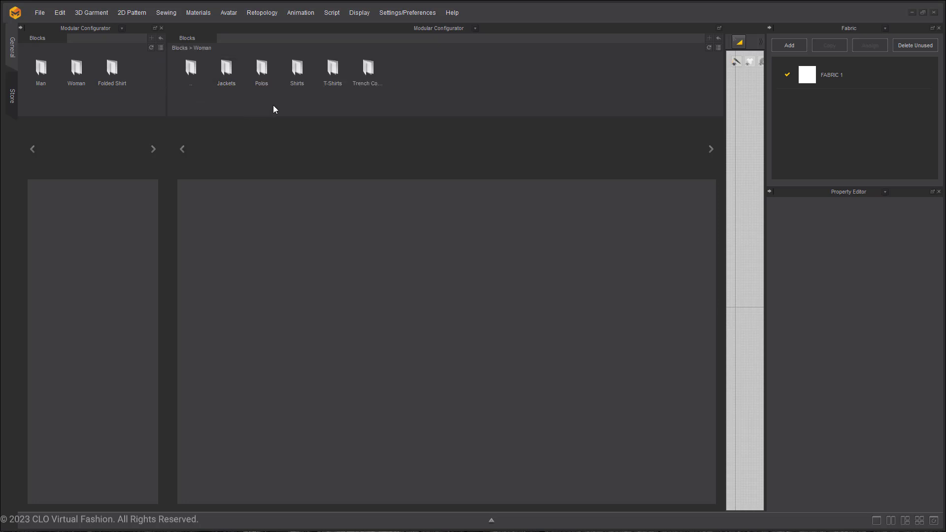
{"action": "double_click", "coordinate": [302, 89]}
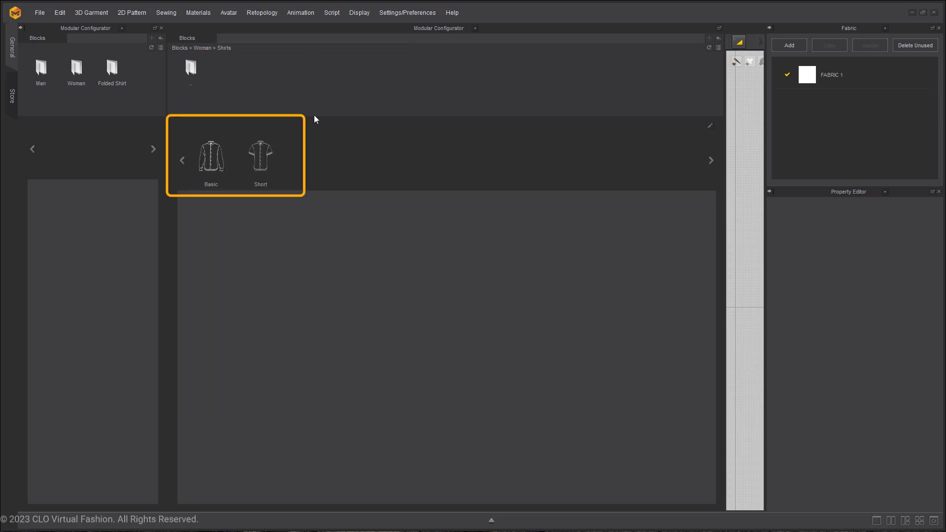
{"action": "left_click", "coordinate": [216, 184]}
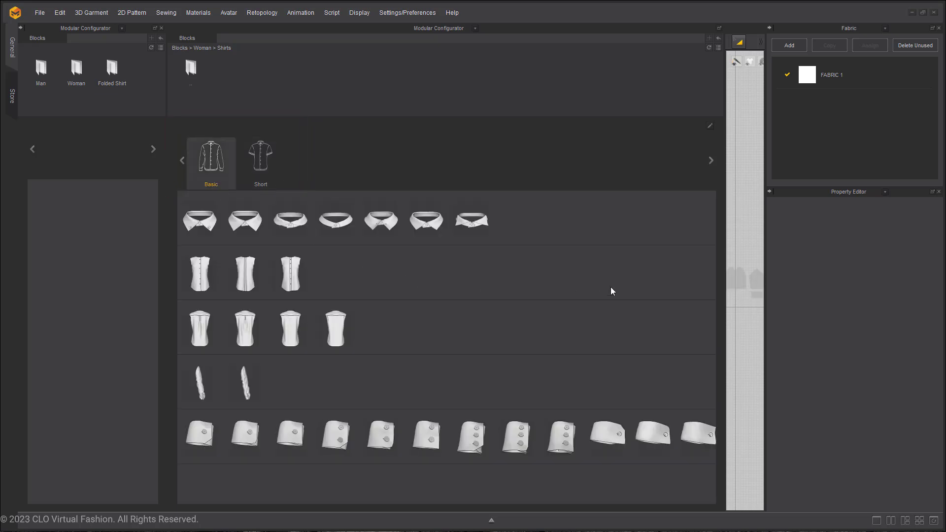
{"action": "left_click_drag", "start_coordinate": [546, 462], "coordinate": [575, 462]}
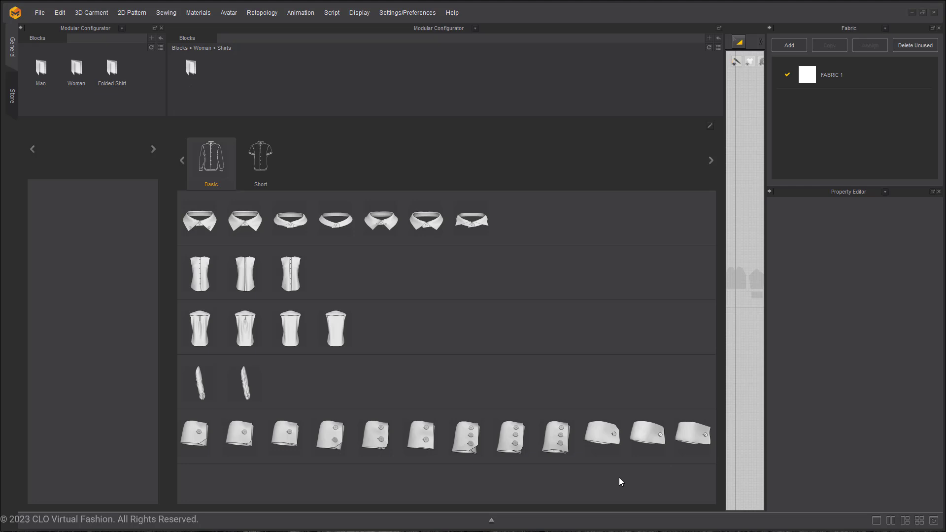
Step: Restore the default window layout and load the FV2_C... female avatar from the Library
{"action": "left_click", "coordinate": [934, 521]}
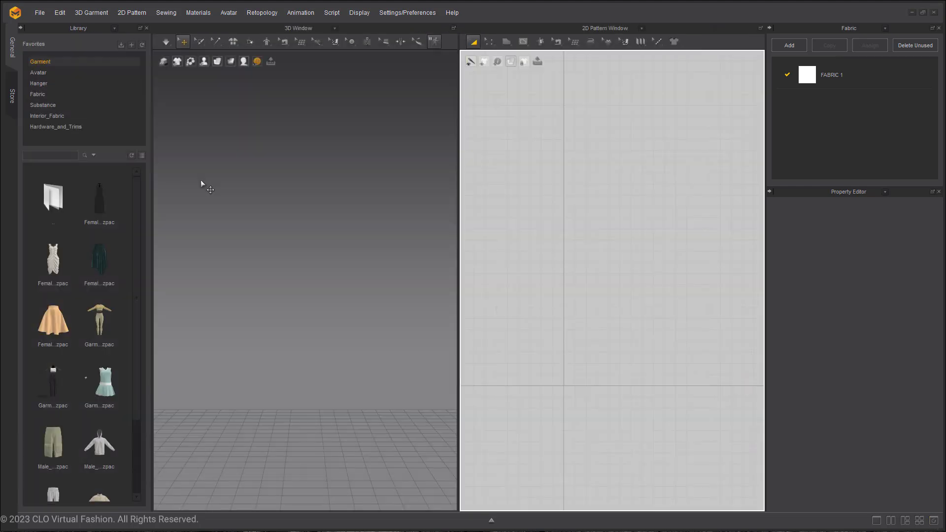
{"action": "left_click", "coordinate": [71, 74]}
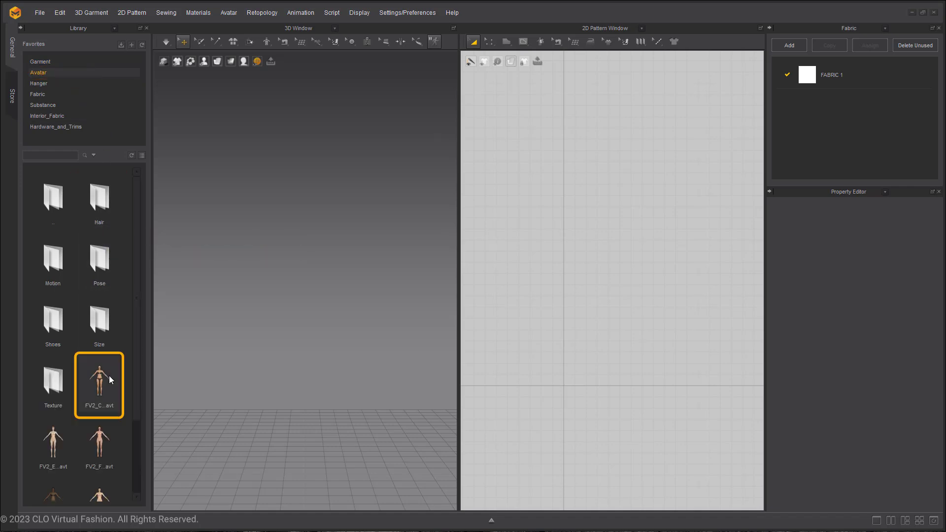
{"action": "left_click", "coordinate": [110, 376]}
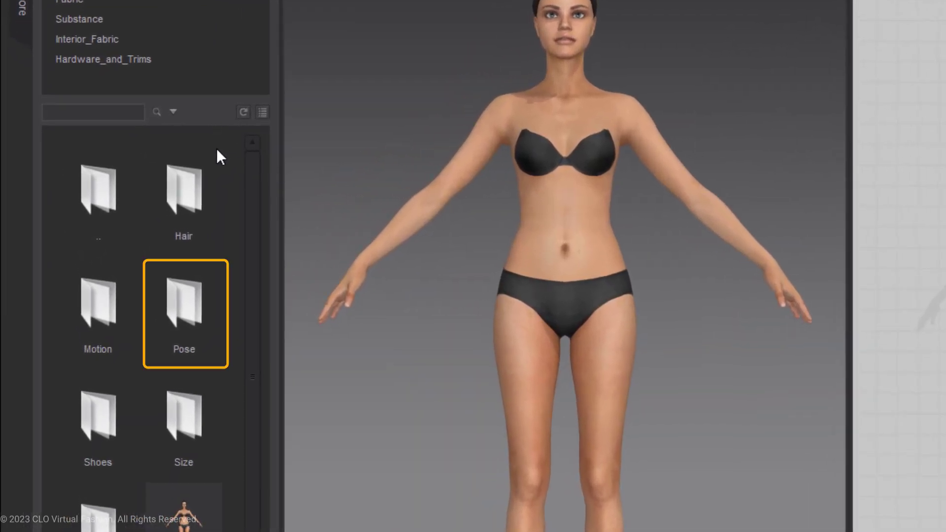
Step: Apply the FV2_03_Attention pose to the avatar with Pose Only (Maintain Avatar Size)
{"action": "double_click", "coordinate": [197, 309]}
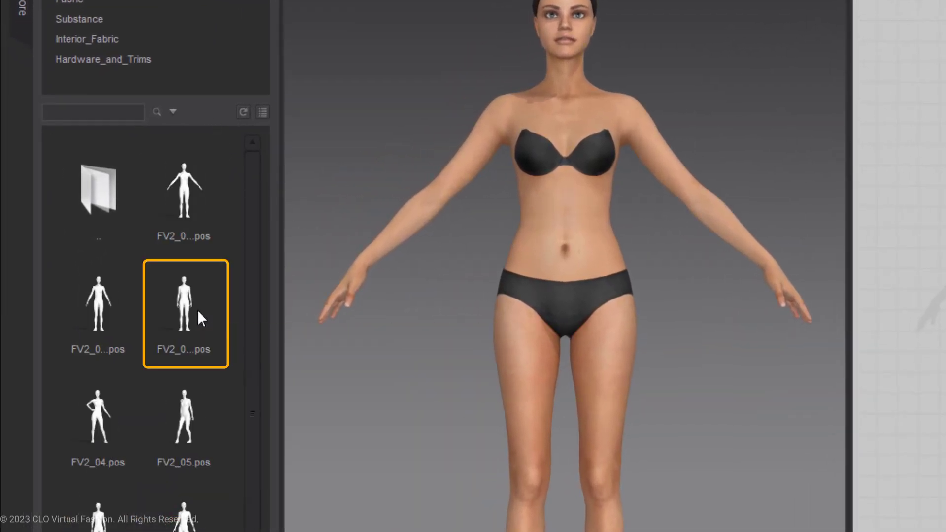
{"action": "left_click", "coordinate": [269, 108]}
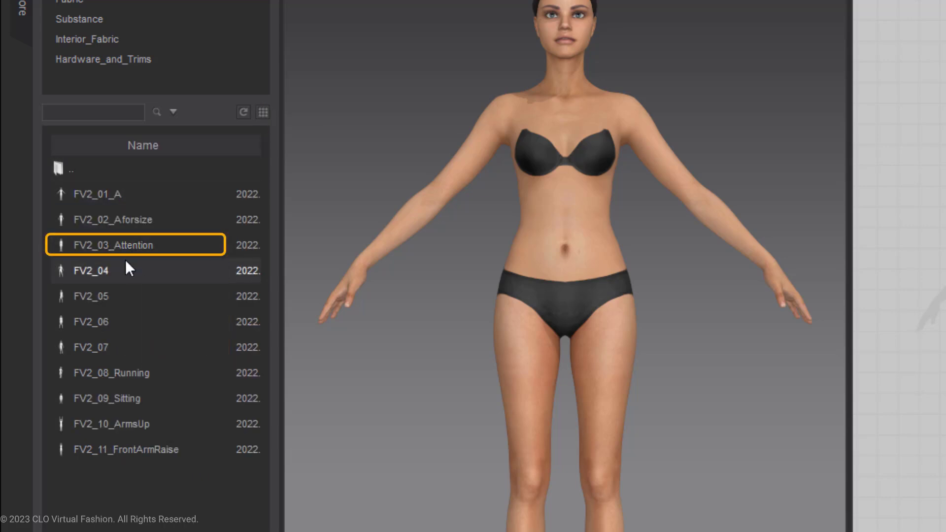
{"action": "left_click", "coordinate": [258, 115]}
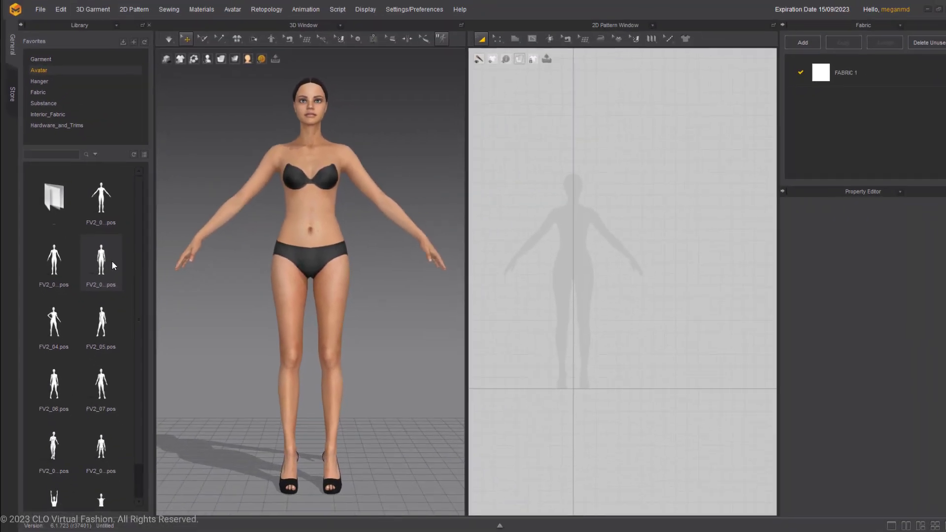
{"action": "double_click", "coordinate": [204, 306]}
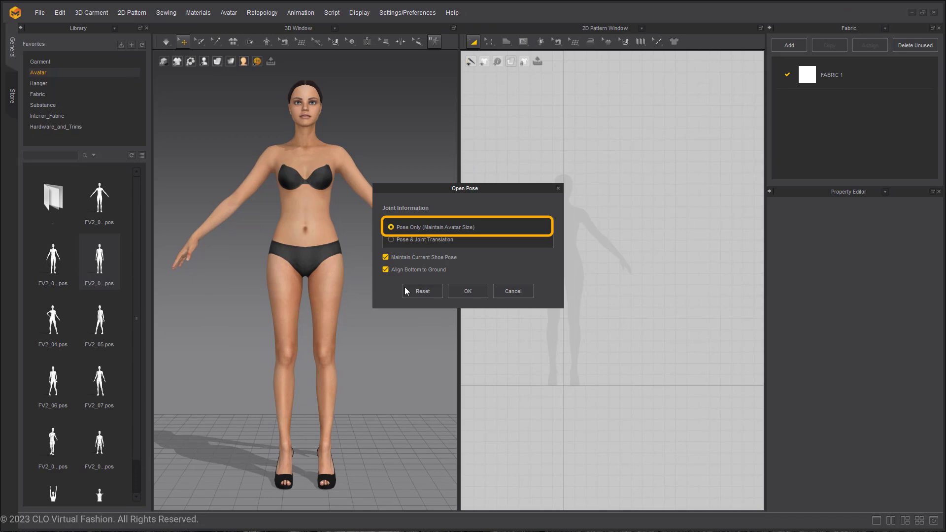
{"action": "left_click", "coordinate": [454, 289]}
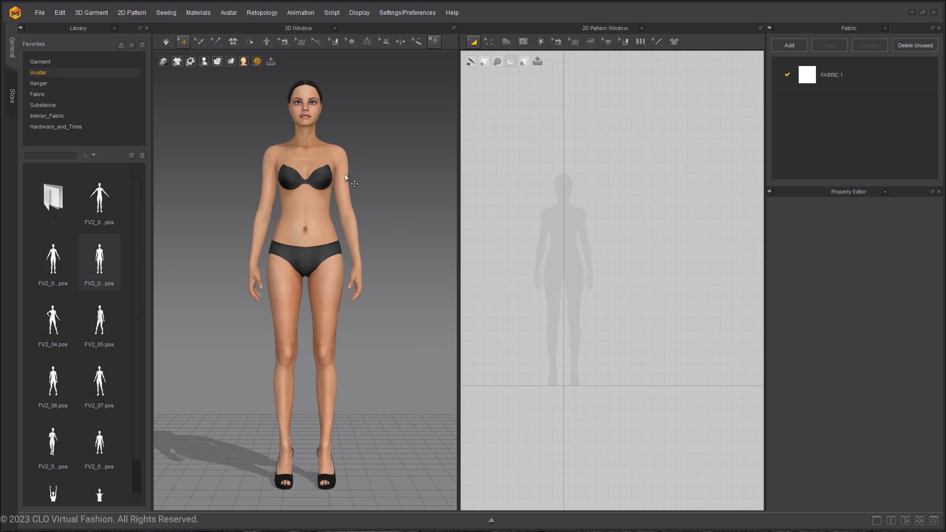
Step: Change the Library panel to the Modular Configurator and open the Woman T-Shirts blocks
{"action": "left_click", "coordinate": [47, 60]}
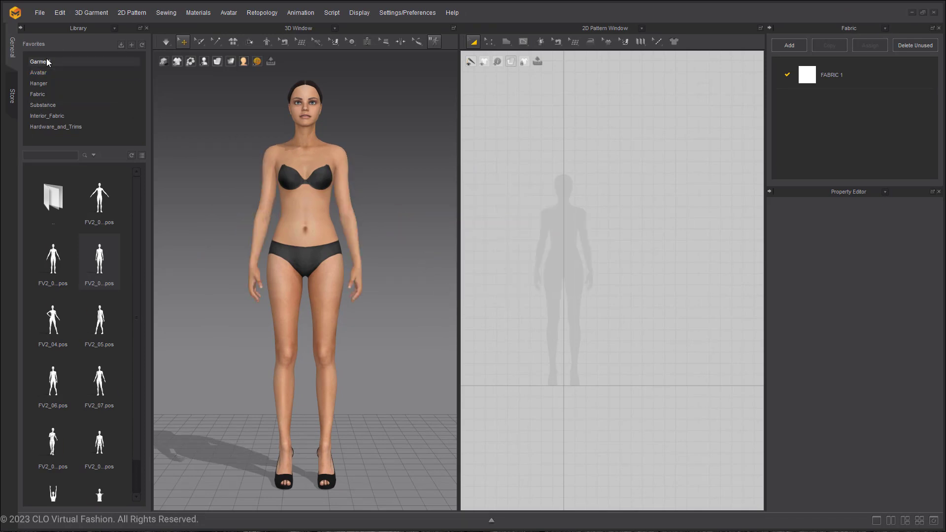
{"action": "left_click", "coordinate": [116, 29]}
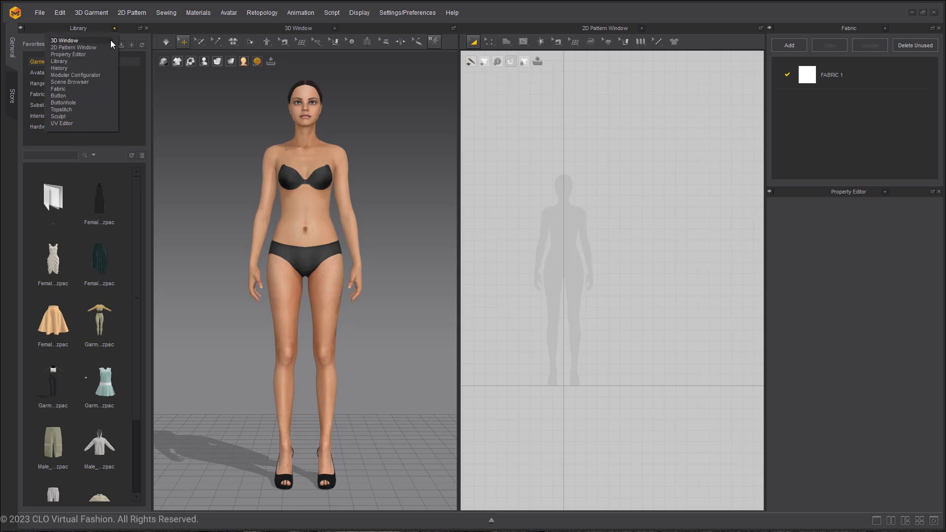
{"action": "left_click", "coordinate": [94, 75]}
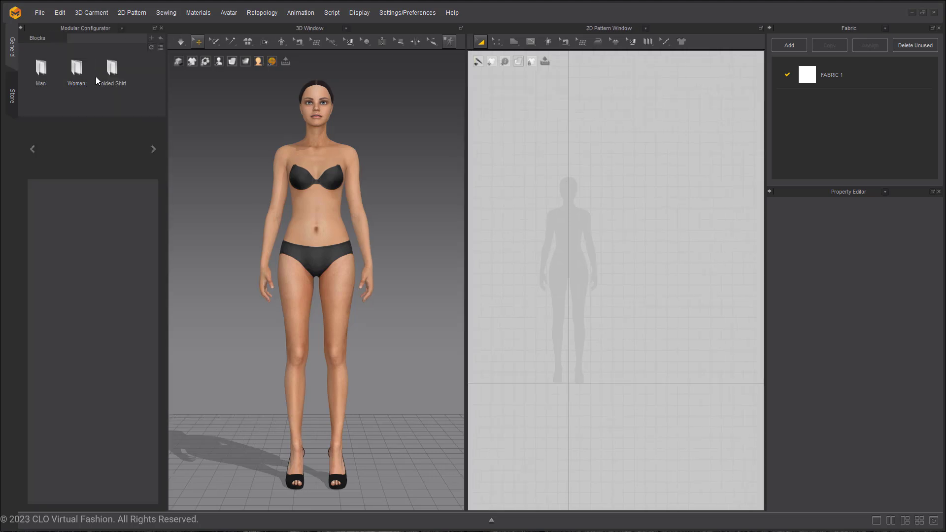
{"action": "double_click", "coordinate": [77, 71]}
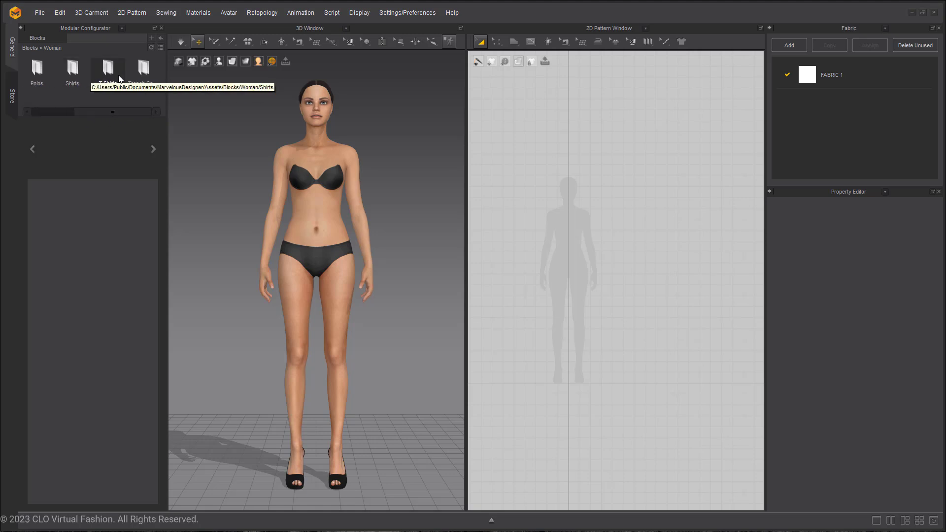
{"action": "double_click", "coordinate": [110, 84]}
Step: Build a Dropped T-shirt on the avatar from the first round-neck body and the short dropped sleeves
{"action": "left_click", "coordinate": [57, 188]}
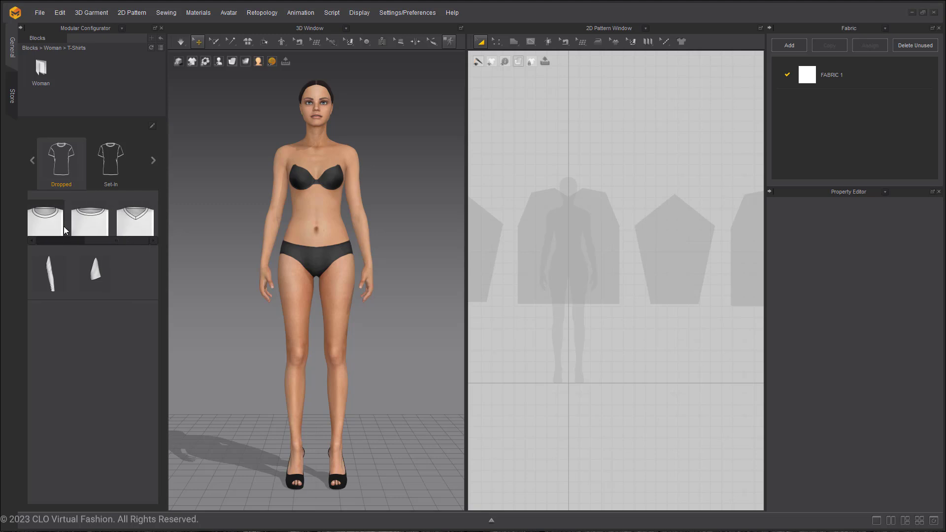
{"action": "left_click", "coordinate": [59, 230]}
{"action": "left_click", "coordinate": [91, 279]}
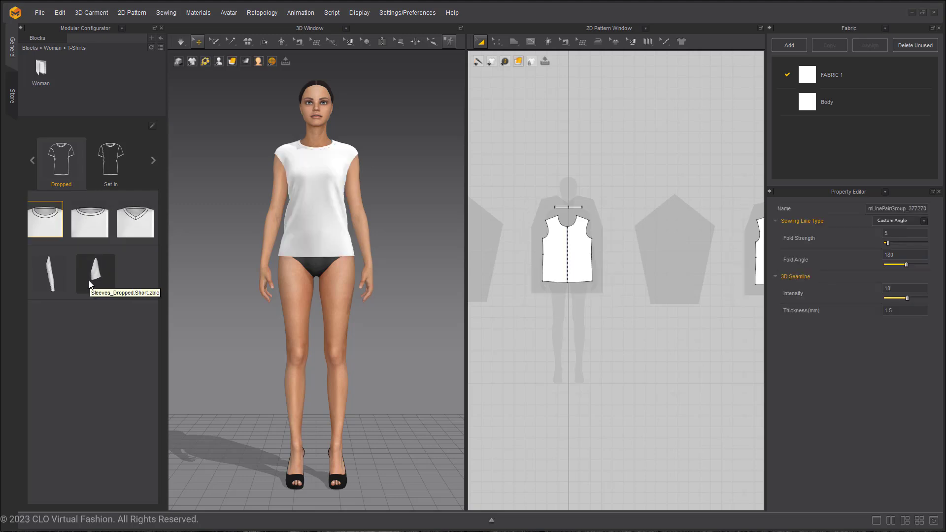
{"action": "right_click_drag", "start_coordinate": [335, 229], "coordinate": [253, 173]}
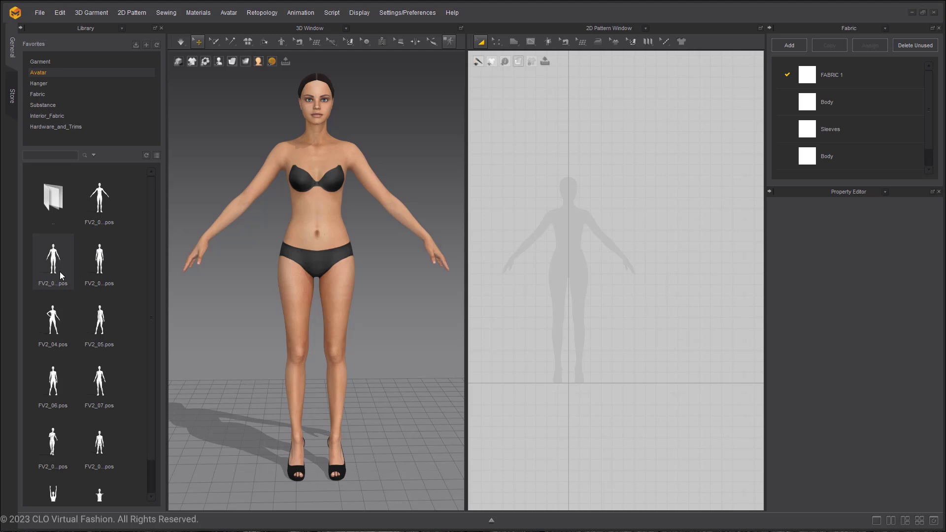
Step: Apply the FV2_02_Aforsize pose to the avatar and change the Library panel to the Modular Configurator
{"action": "double_click", "coordinate": [60, 271]}
{"action": "left_click", "coordinate": [481, 291]}
{"action": "left_click", "coordinate": [122, 28]}
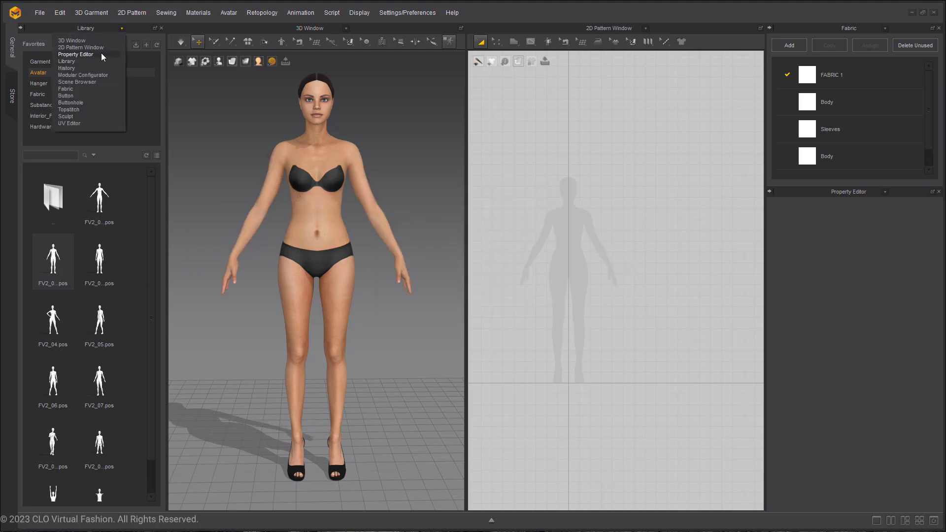
{"action": "left_click", "coordinate": [99, 73]}
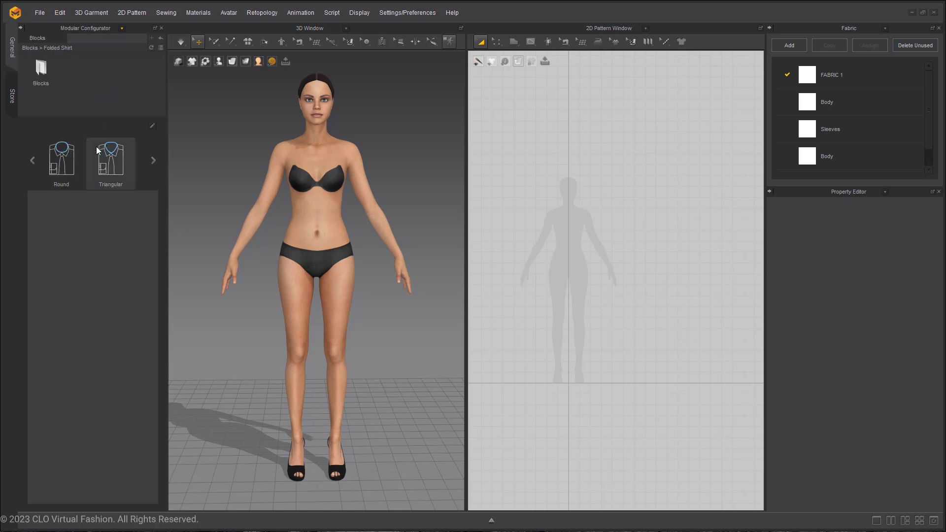
Step: Build a Dropped T-shirt from the Woman T-Shirts blocks with a round-neck body and long sleeves
{"action": "double_click", "coordinate": [76, 69]}
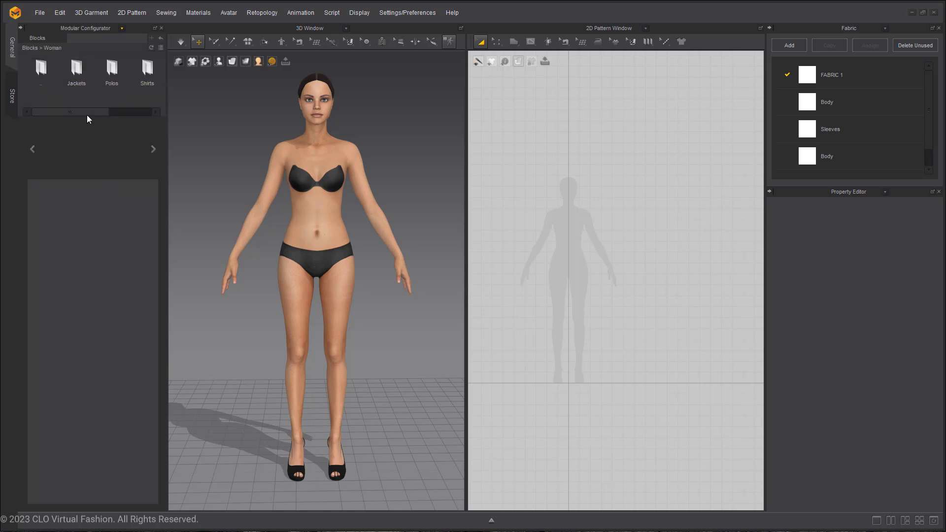
{"action": "double_click", "coordinate": [108, 81]}
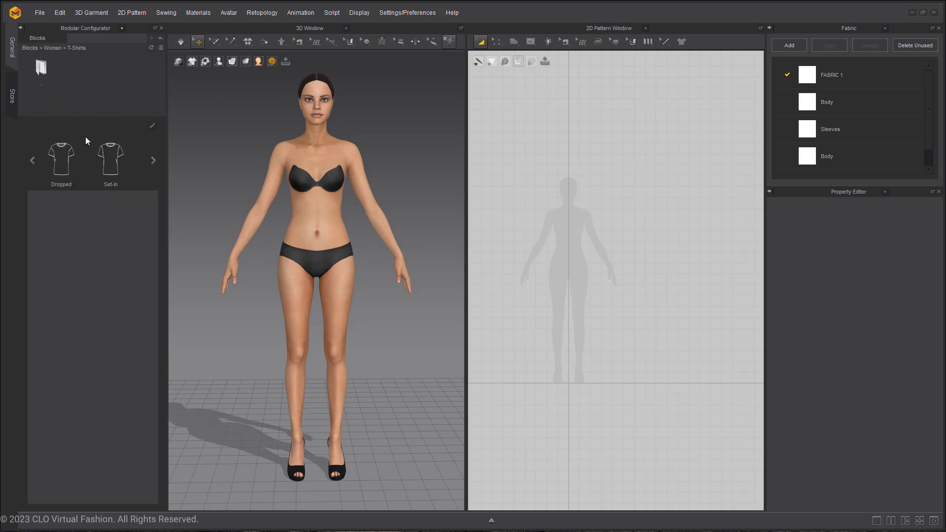
{"action": "left_click", "coordinate": [70, 170]}
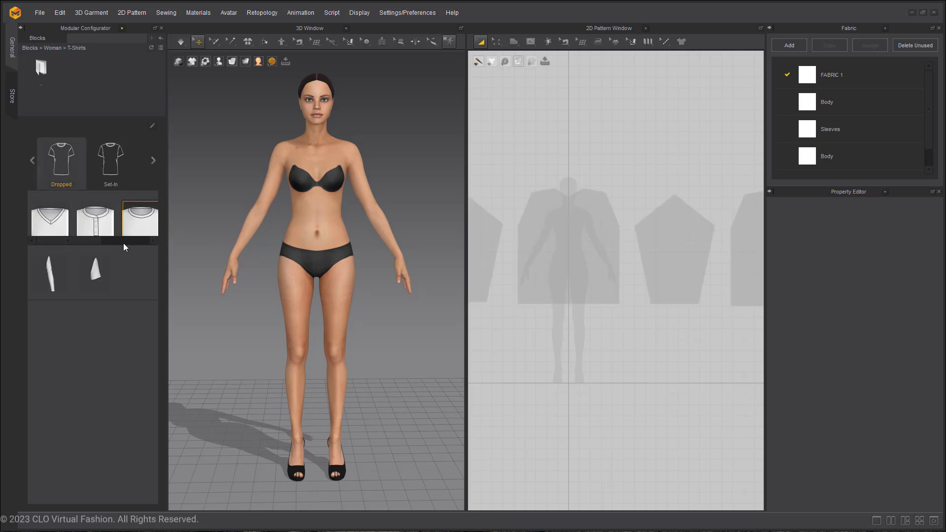
{"action": "left_click", "coordinate": [88, 275]}
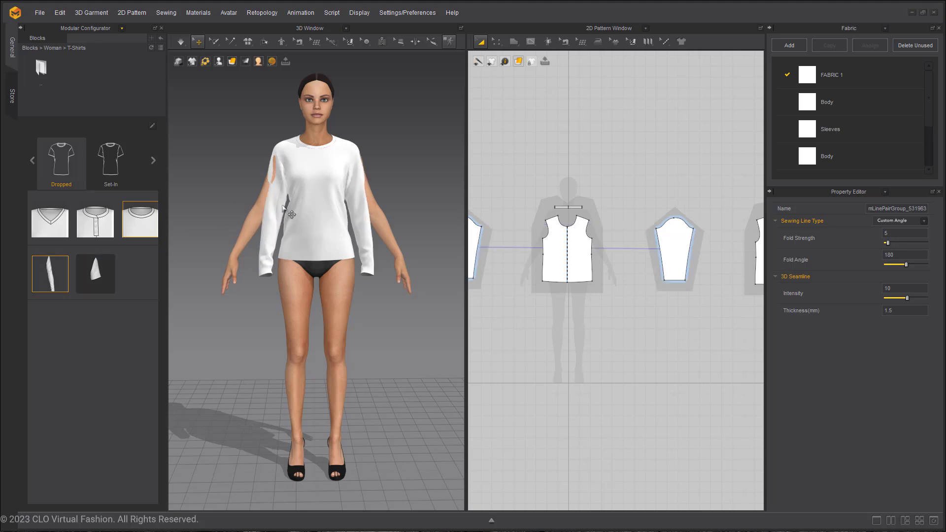
{"action": "mouse_move", "coordinate": [272, 244]}
{"action": "right_mouse_down"}
{"action": "mouse_move", "coordinate": [366, 230]}
{"action": "mouse_move", "coordinate": [267, 240]}
{"action": "right_mouse_up"}
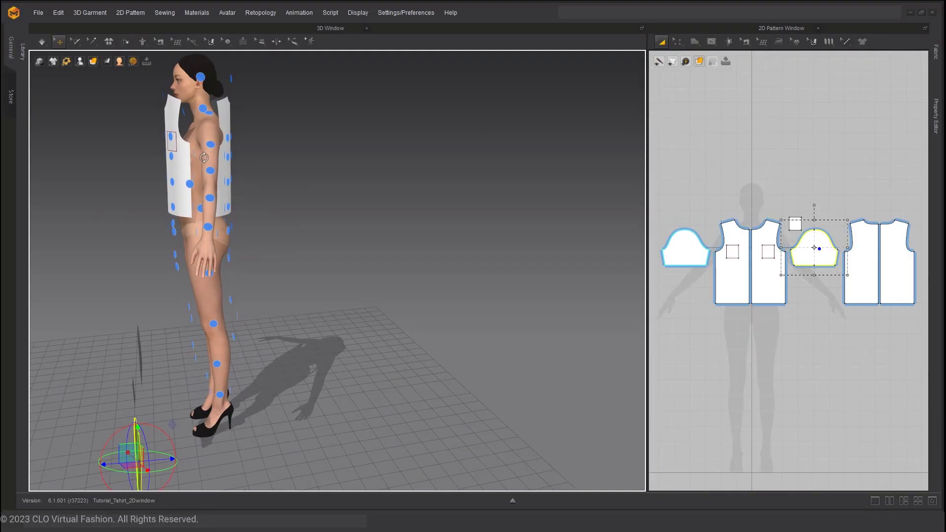
Step: Arrange the selected sleeve pattern around the avatar's upper arm using its arrangement point
{"action": "right_click_drag", "start_coordinate": [197, 167], "coordinate": [208, 166]}
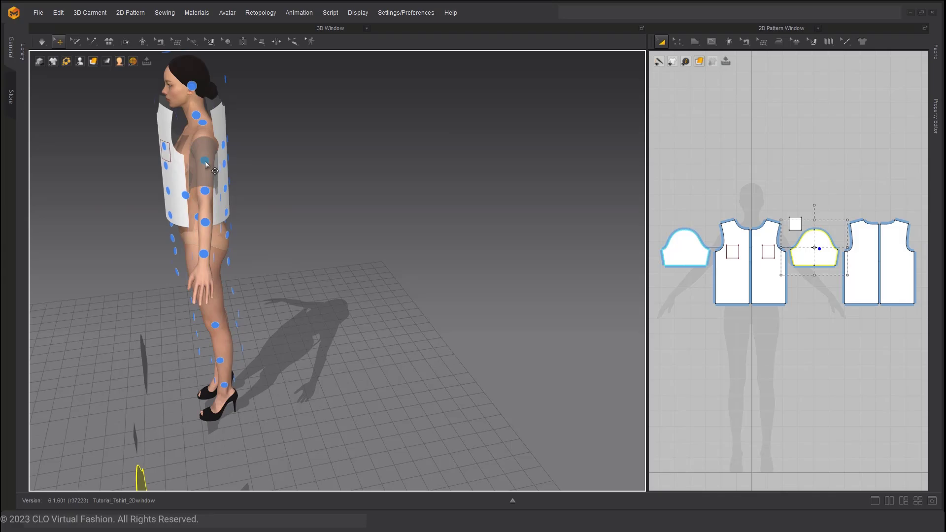
{"action": "left_click", "coordinate": [205, 161]}
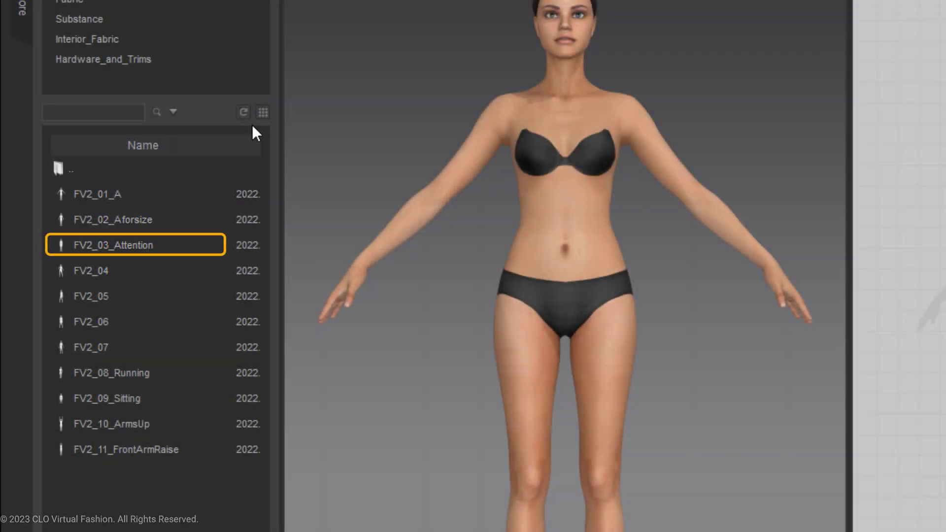
Step: Show the pose files as thumbnails and switch the workspace to a single 2D Pattern Window
{"action": "left_click", "coordinate": [263, 113]}
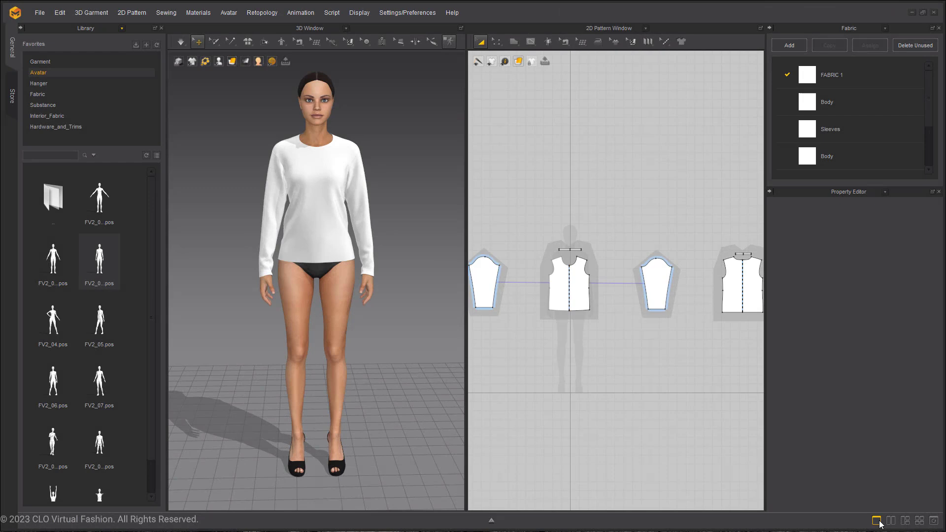
{"action": "left_click", "coordinate": [877, 520]}
{"action": "left_click", "coordinate": [496, 29]}
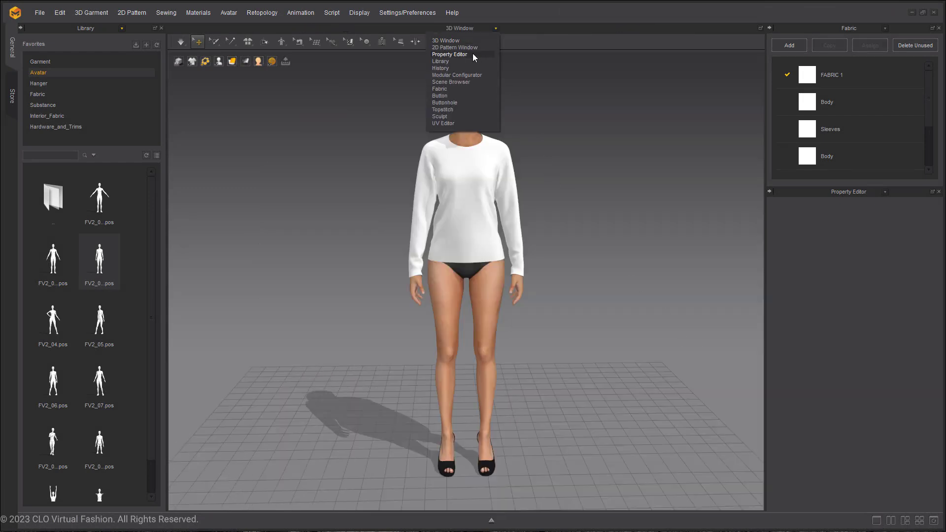
{"action": "left_click", "coordinate": [477, 48]}
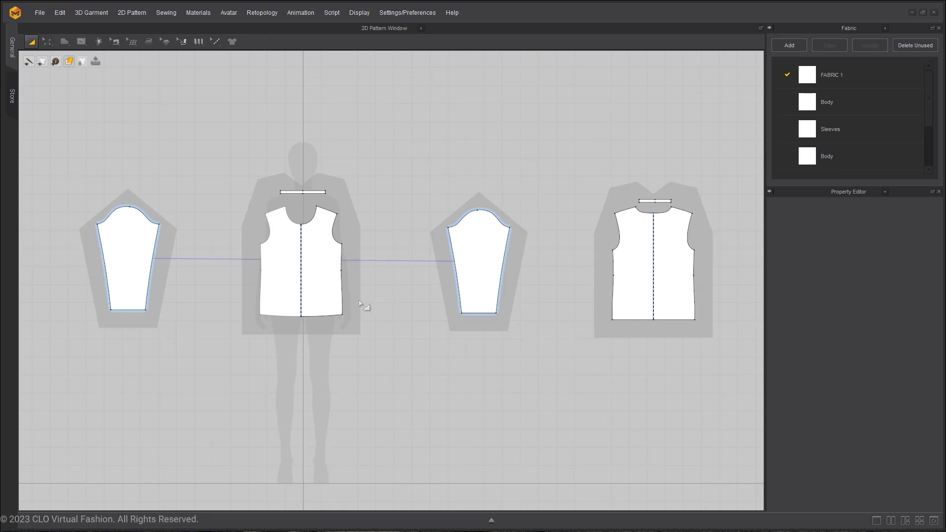
Step: Lengthen the front and back body patterns by moving their hem lines downward with Edit Pattern
{"action": "left_click", "coordinate": [329, 315]}
{"action": "key", "text": "b"}
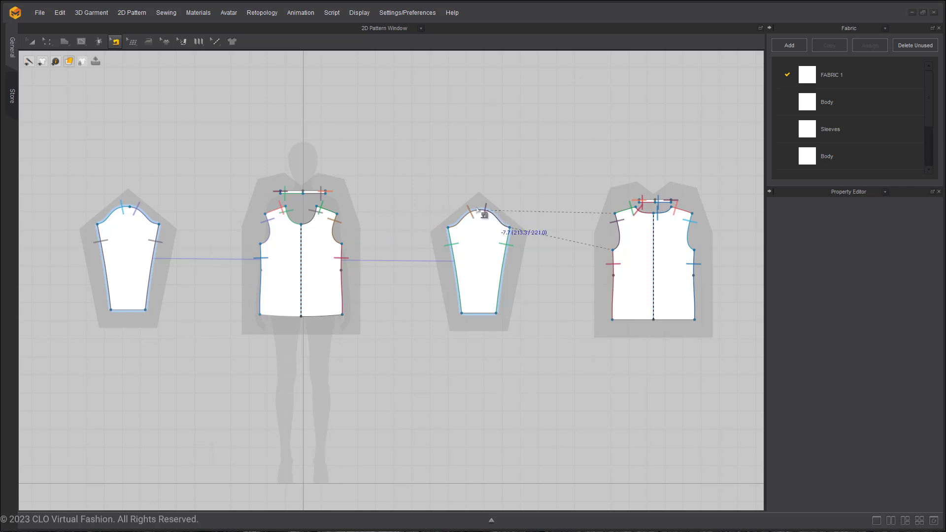
{"action": "left_click", "coordinate": [47, 41]}
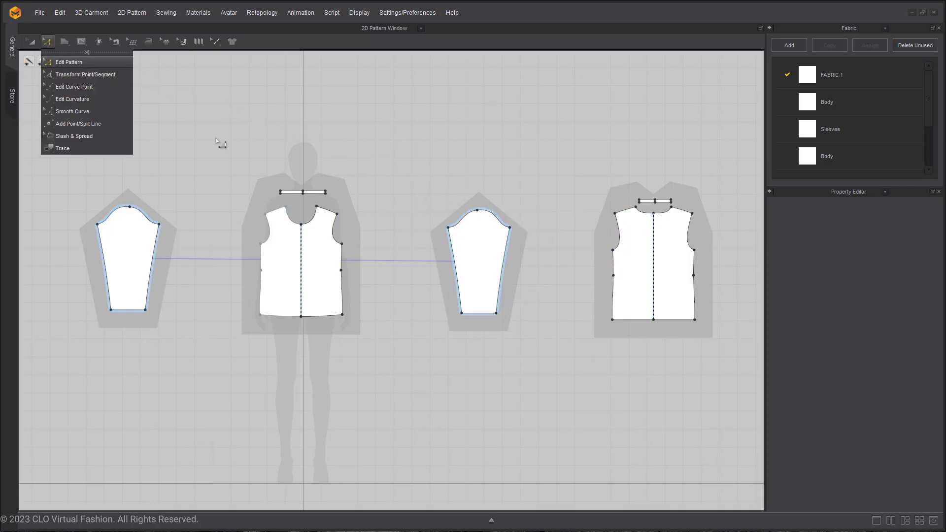
{"action": "left_click", "coordinate": [329, 317]}
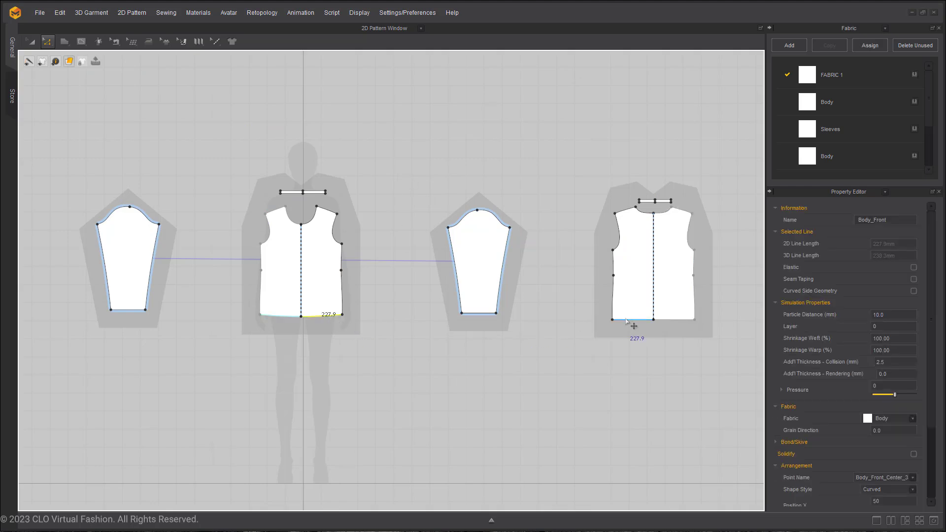
{"action": "left_click_drag", "start_coordinate": [631, 321], "coordinate": [636, 353]}
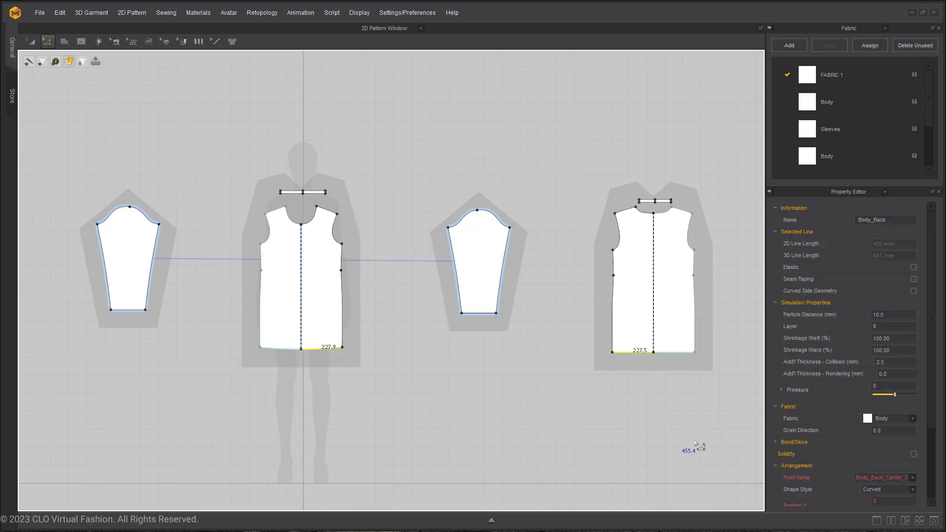
Step: Display the 2D Pattern and 3D windows side by side and simulate the lengthened garment on the avatar
{"action": "left_click", "coordinate": [891, 524]}
{"action": "right_click_drag", "start_coordinate": [558, 252], "coordinate": [582, 262]}
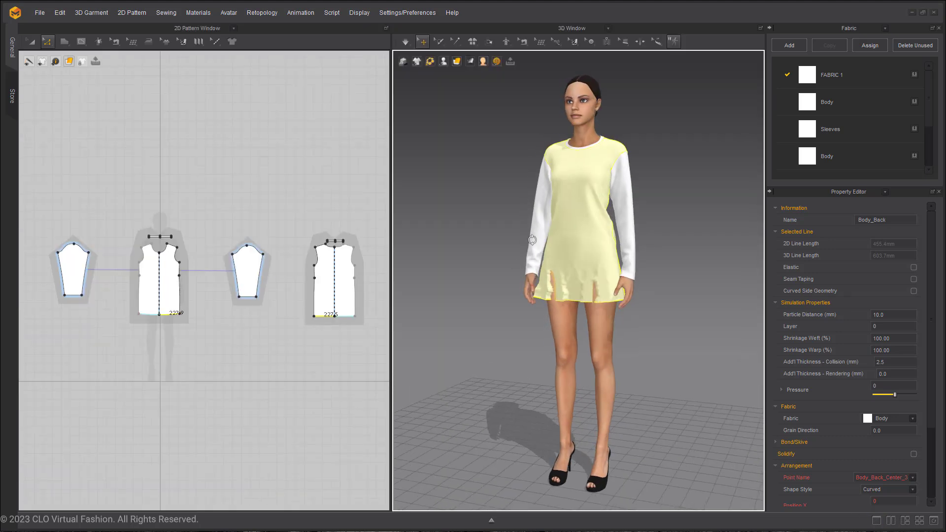
{"action": "key", "text": "space"}
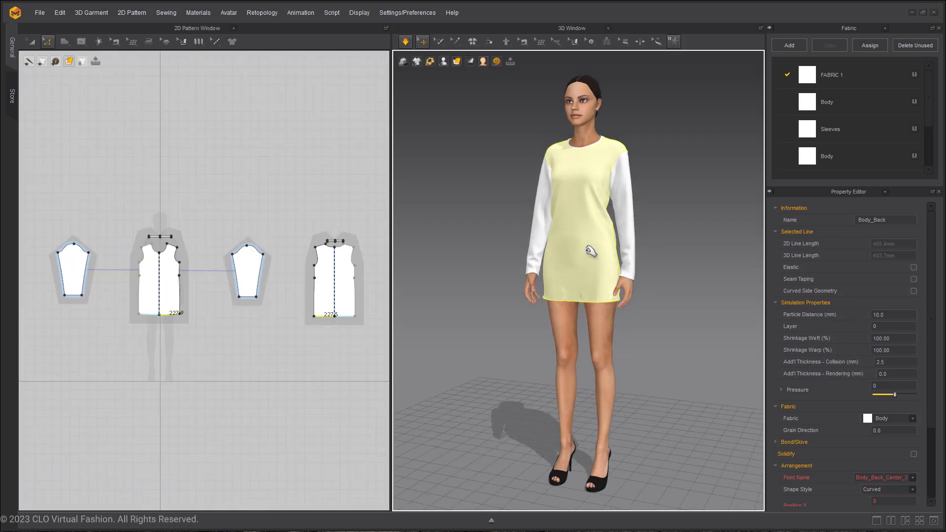
{"action": "right_click_drag", "start_coordinate": [522, 214], "coordinate": [556, 221]}
{"action": "key", "text": "space"}
{"action": "key", "text": "space"}
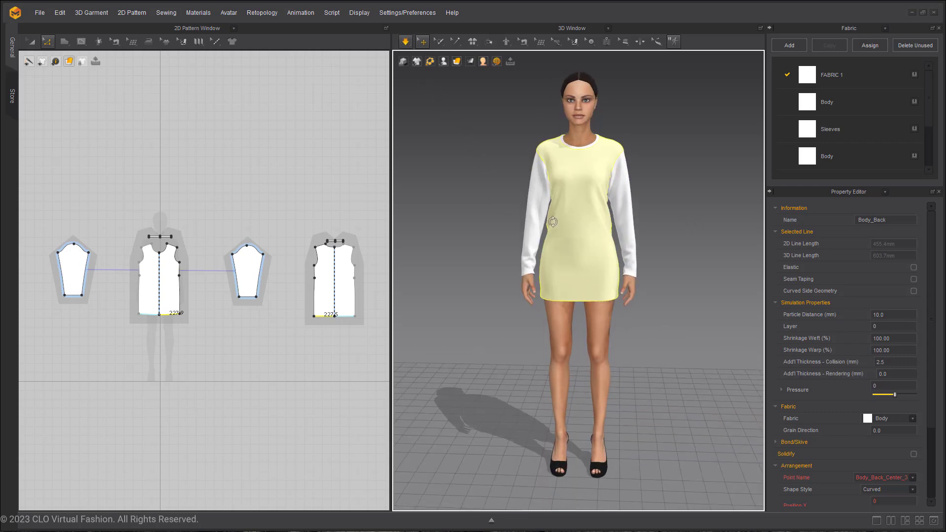
Step: Restore the custom workspace layout and change the Library panel to the Modular Configurator
{"action": "left_click", "coordinate": [933, 521]}
{"action": "left_click", "coordinate": [114, 28]}
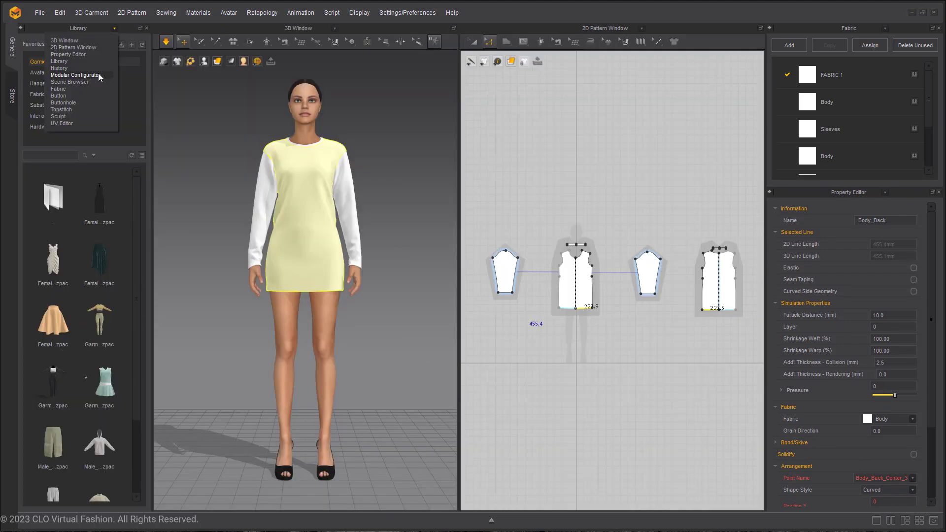
{"action": "left_click", "coordinate": [564, 195]}
{"action": "right_click", "coordinate": [560, 185]}
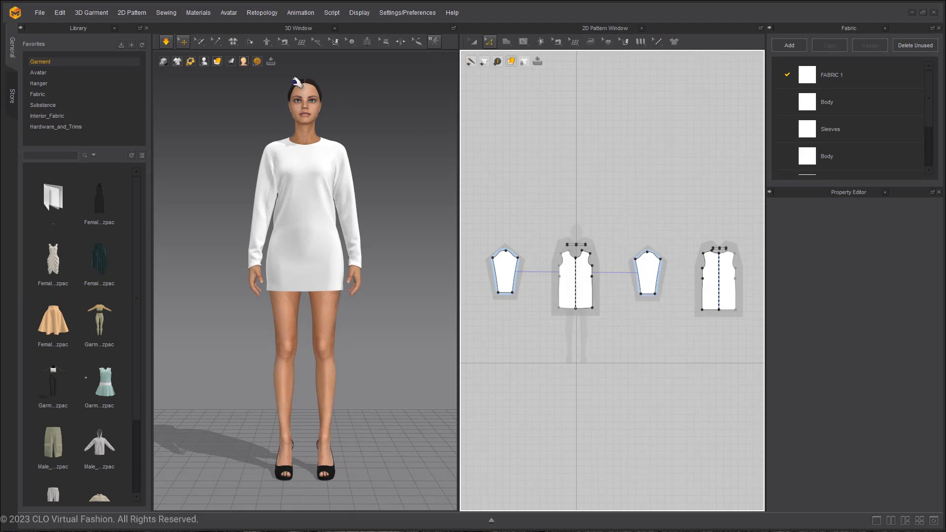
{"action": "left_click", "coordinate": [114, 28]}
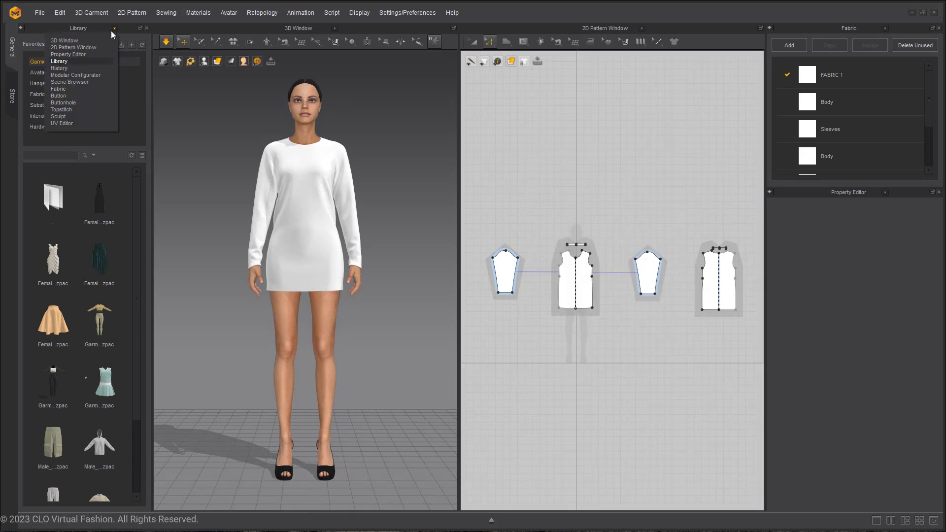
{"action": "left_click", "coordinate": [104, 74]}
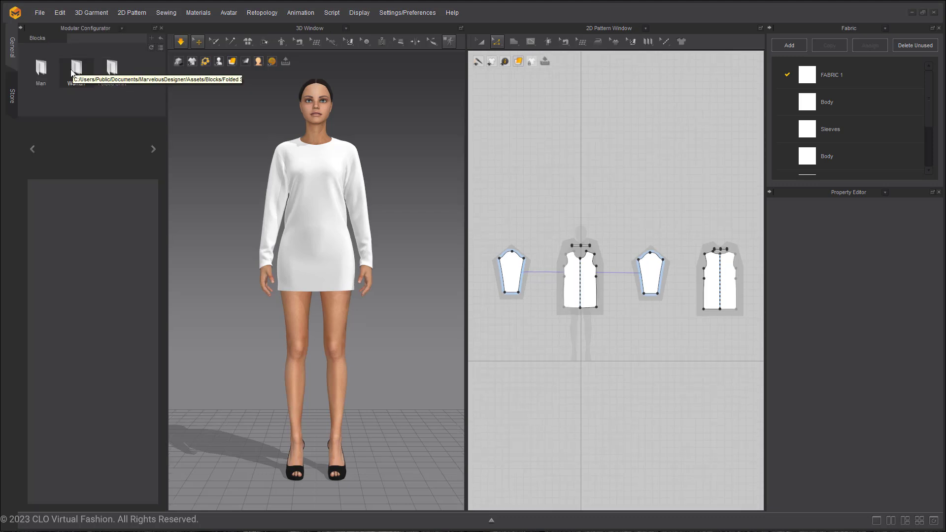
Step: Load the Double jacket from the Woman Jackets blocks, accepting Sleeves.Kissing as the compatible sleeve block
{"action": "left_click", "coordinate": [76, 69]}
{"action": "mouse_move", "coordinate": [76, 113]}
{"action": "left_mouse_down"}
{"action": "mouse_move", "coordinate": [101, 113]}
{"action": "mouse_move", "coordinate": [75, 112]}
{"action": "left_mouse_up"}
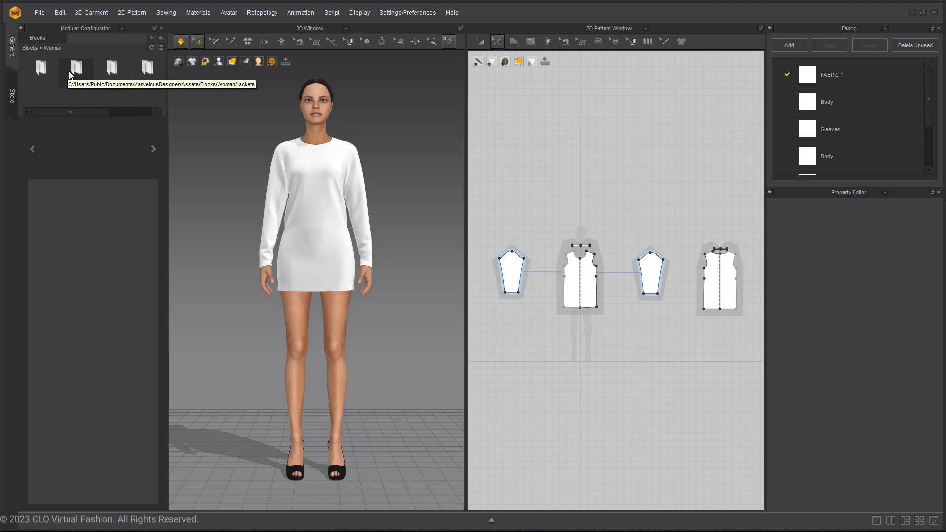
{"action": "double_click", "coordinate": [69, 71]}
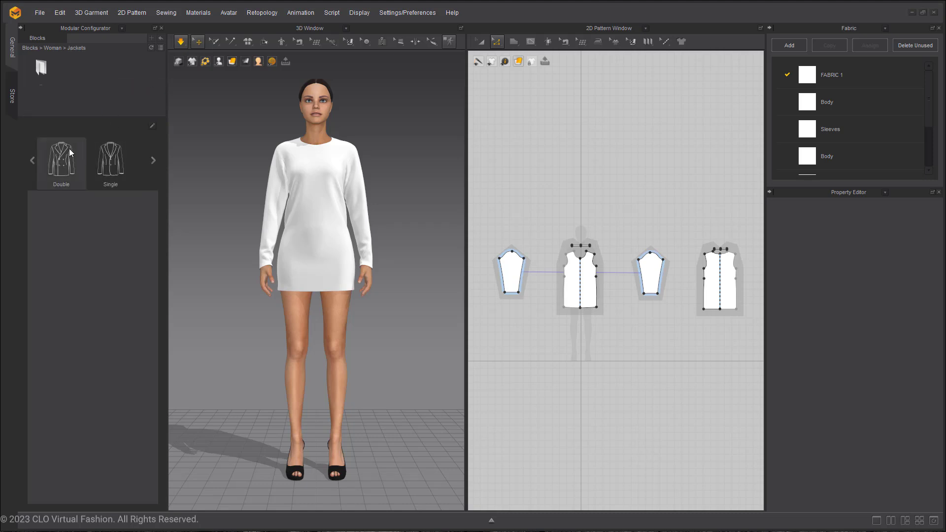
{"action": "left_click", "coordinate": [75, 152]}
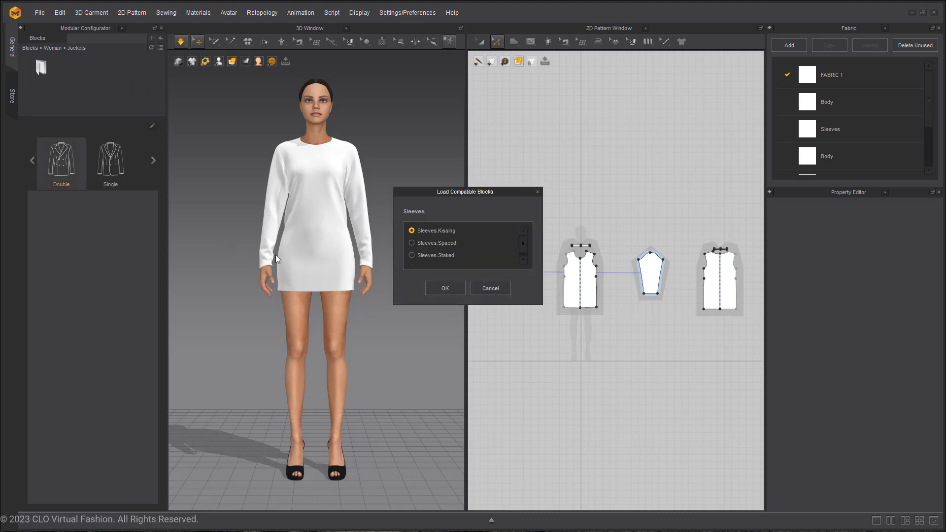
{"action": "left_click", "coordinate": [451, 287]}
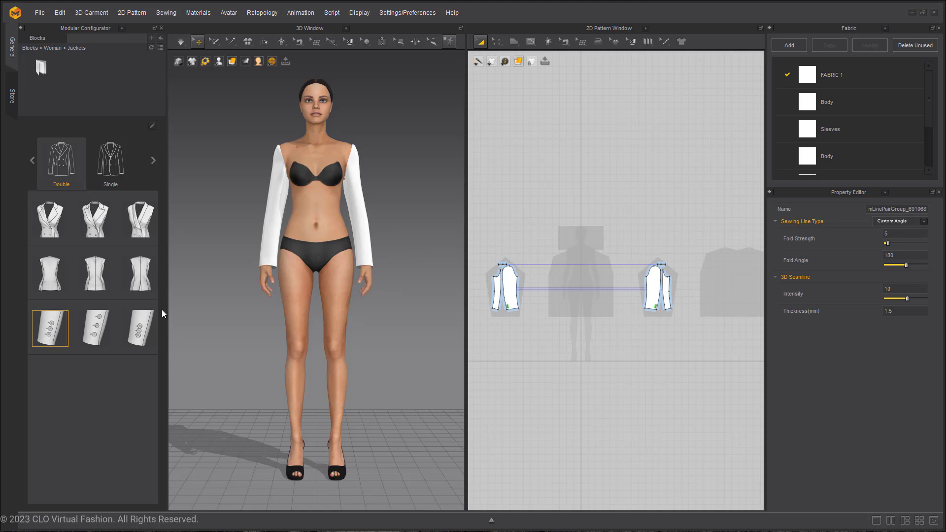
Step: Load the Dropped T-shirt from the Woman T-Shirts blocks with its compatible round-neck body and long sleeves
{"action": "left_click", "coordinate": [121, 28]}
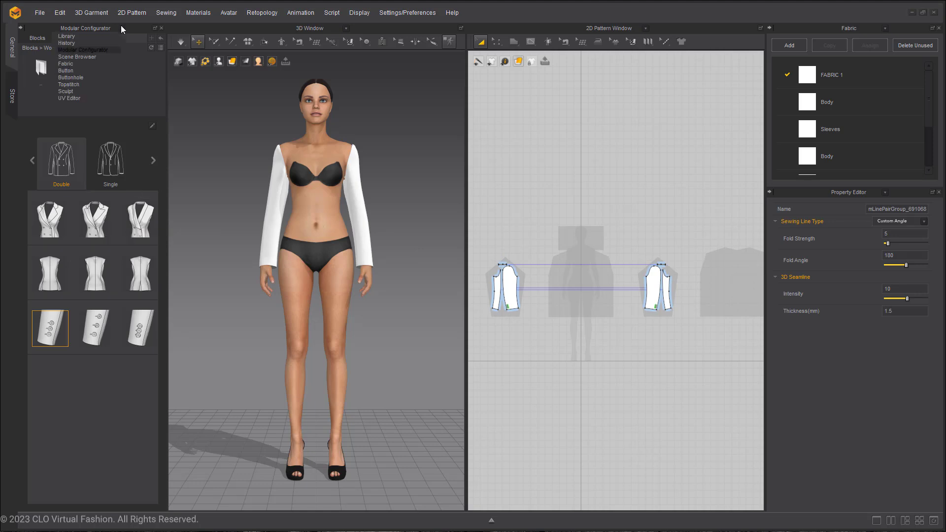
{"action": "left_click", "coordinate": [101, 76]}
{"action": "double_click", "coordinate": [43, 64]}
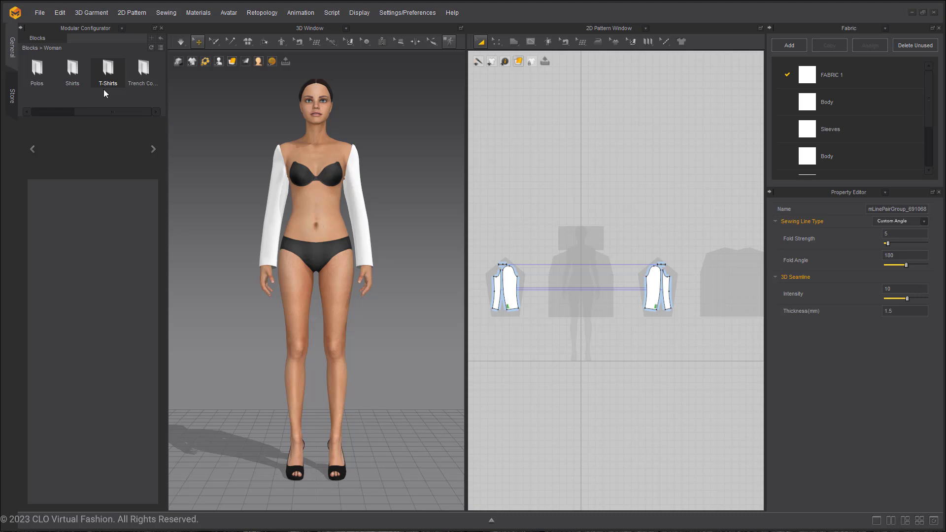
{"action": "double_click", "coordinate": [108, 71]}
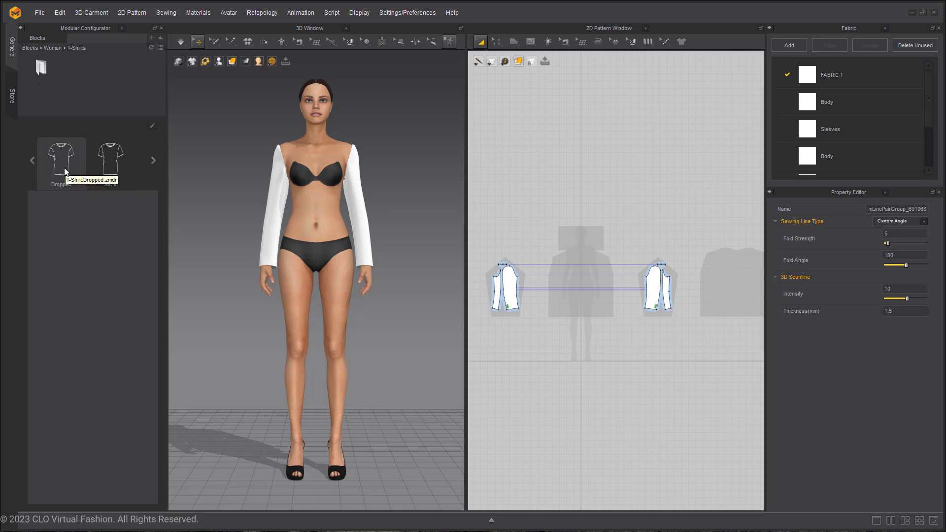
{"action": "left_click", "coordinate": [64, 171]}
{"action": "left_click", "coordinate": [444, 288]}
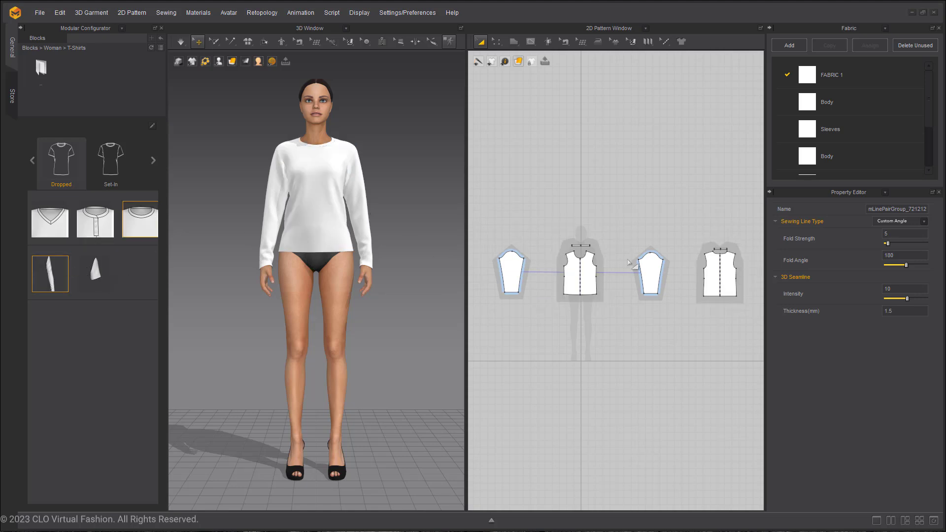
Step: Remove the modular relationship from the T-shirt patterns, accepting deletion of the modular frame
{"action": "right_click", "coordinate": [611, 282]}
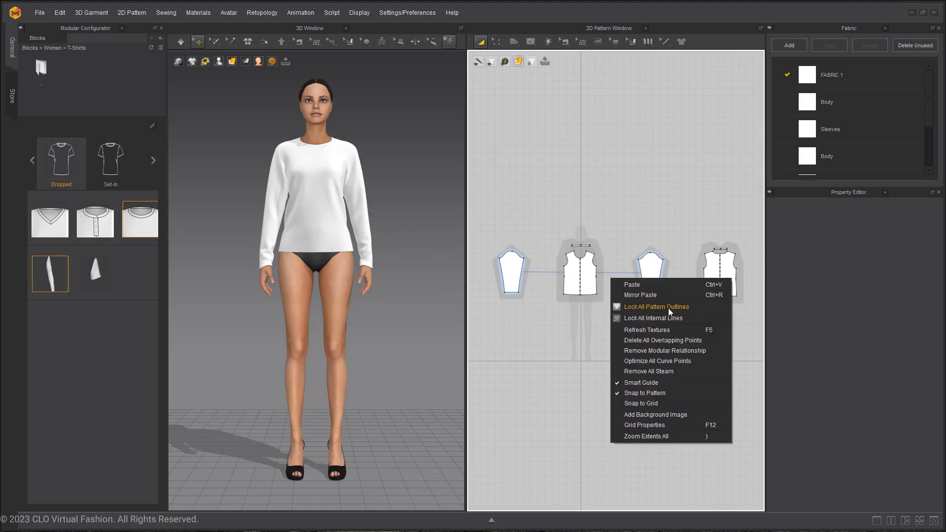
{"action": "left_click", "coordinate": [713, 351]}
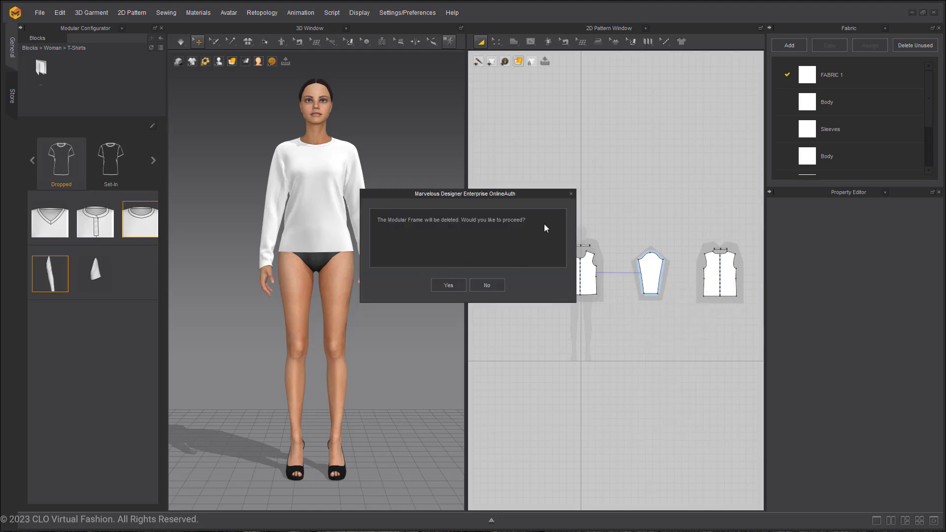
{"action": "left_click", "coordinate": [449, 285]}
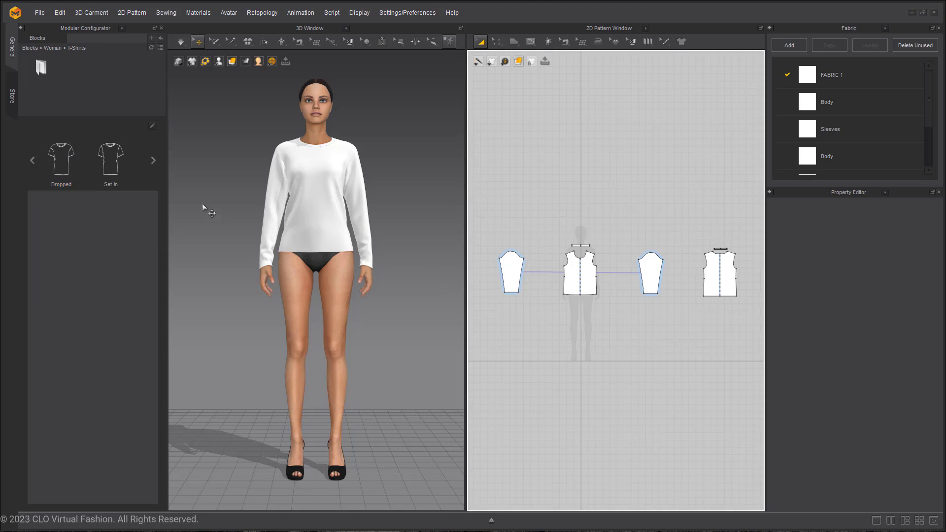
Step: Choose the Double jacket style from the Woman Jackets blocks
{"action": "double_click", "coordinate": [43, 62]}
{"action": "double_click", "coordinate": [78, 69]}
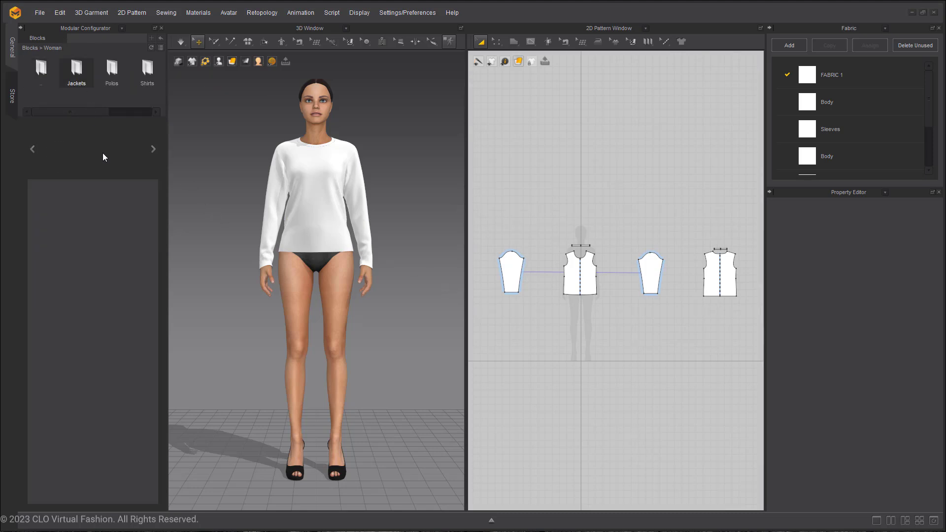
{"action": "left_click", "coordinate": [68, 175]}
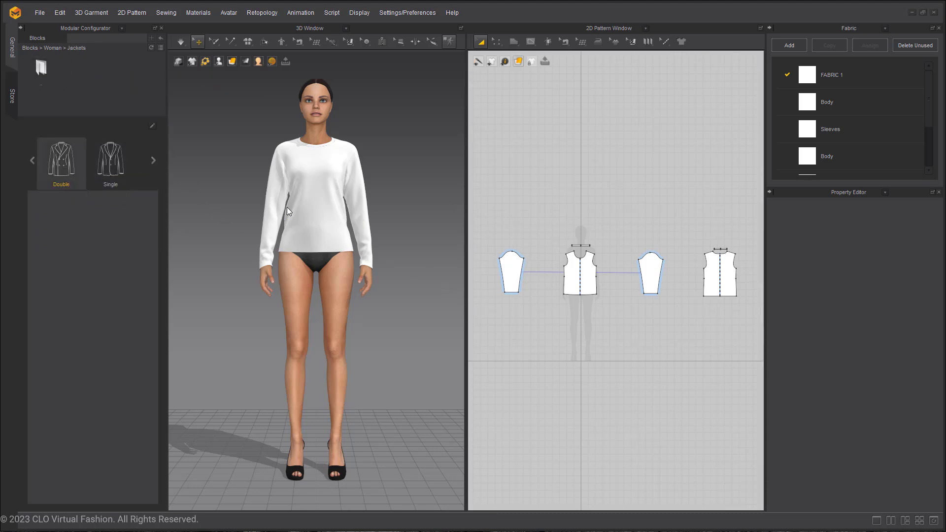